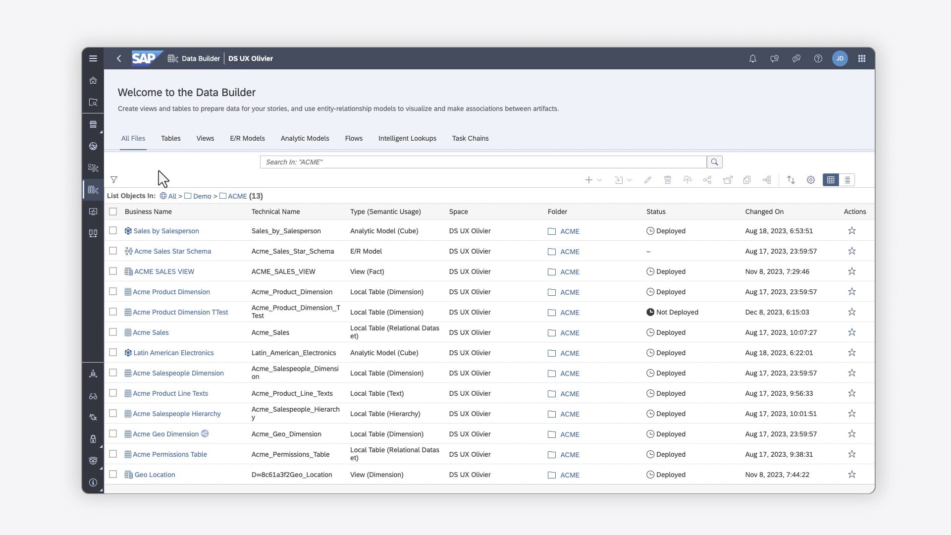
Filter the ACME folder's Data Builder list to show only analytic models.
{"action": "left_click", "coordinate": [298, 143]}
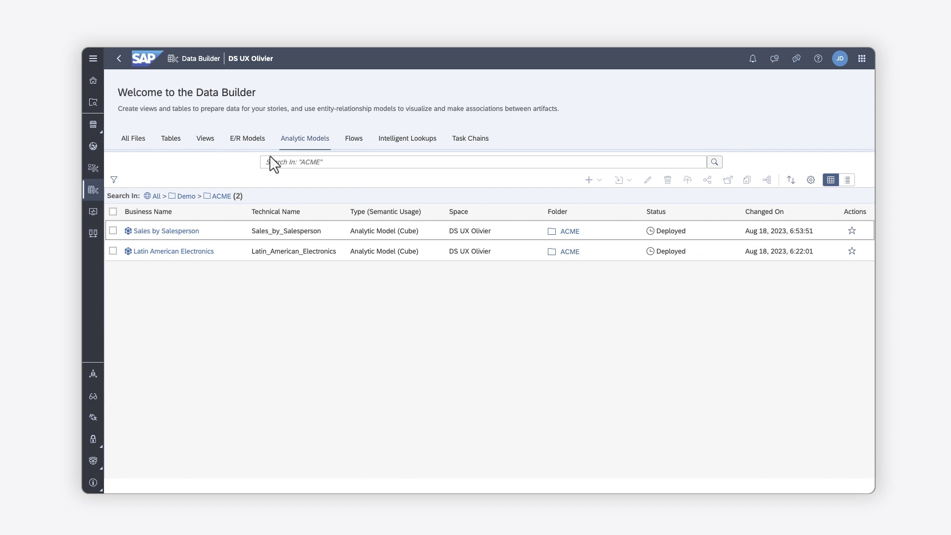
Open the Sales by Salesperson model and load the ACME SALES VIEW data preview.
{"action": "left_click", "coordinate": [167, 231]}
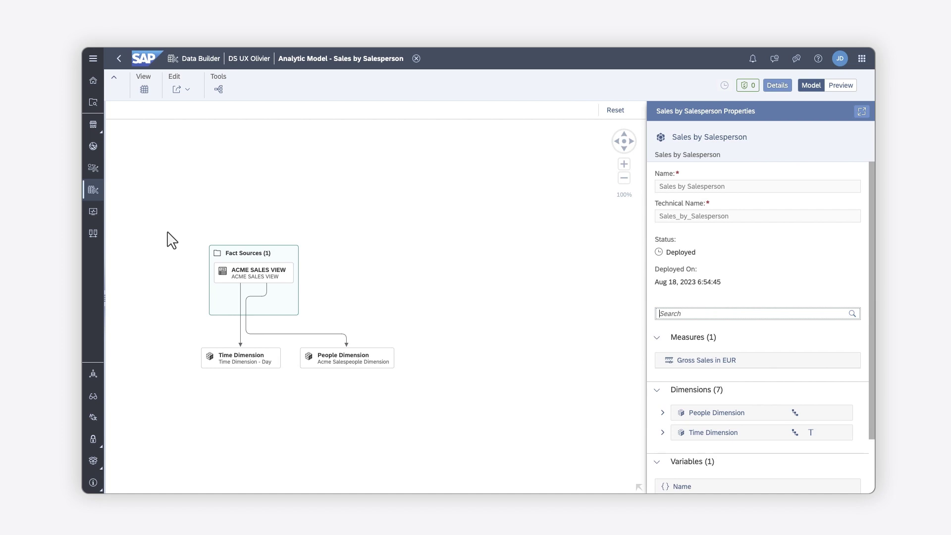
{"action": "left_click", "coordinate": [144, 90]}
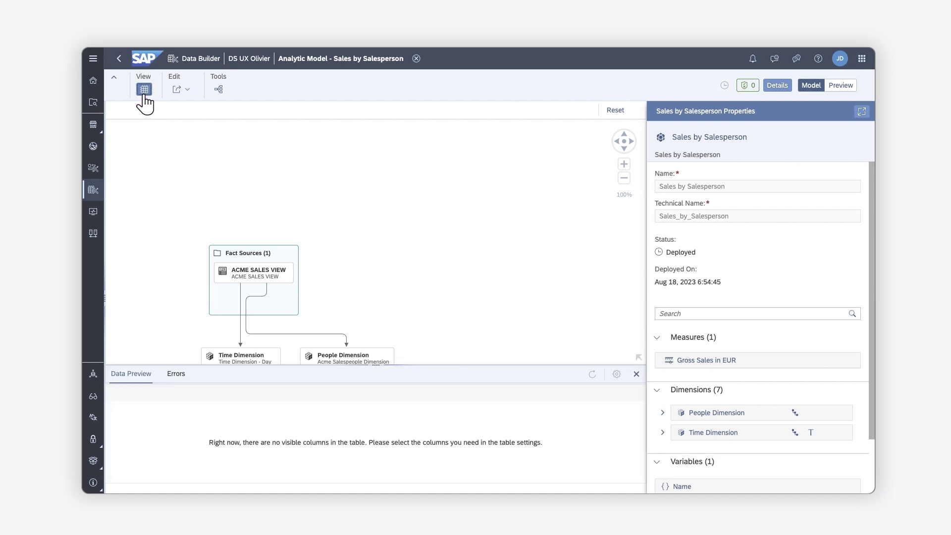
{"action": "left_click", "coordinate": [253, 281]}
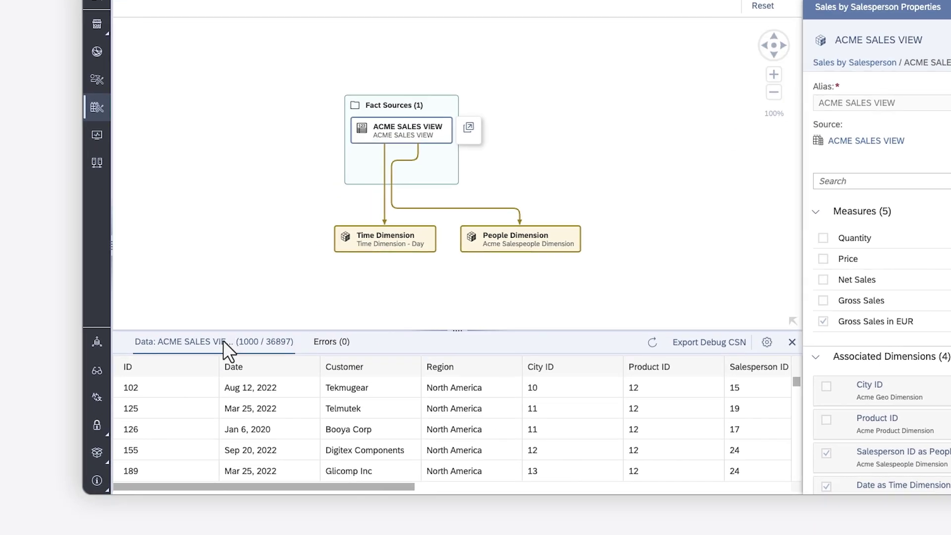
Check the linked Analytics Cloud tenant under System > Configuration > Tenant Links.
{"action": "left_click", "coordinate": [94, 482]}
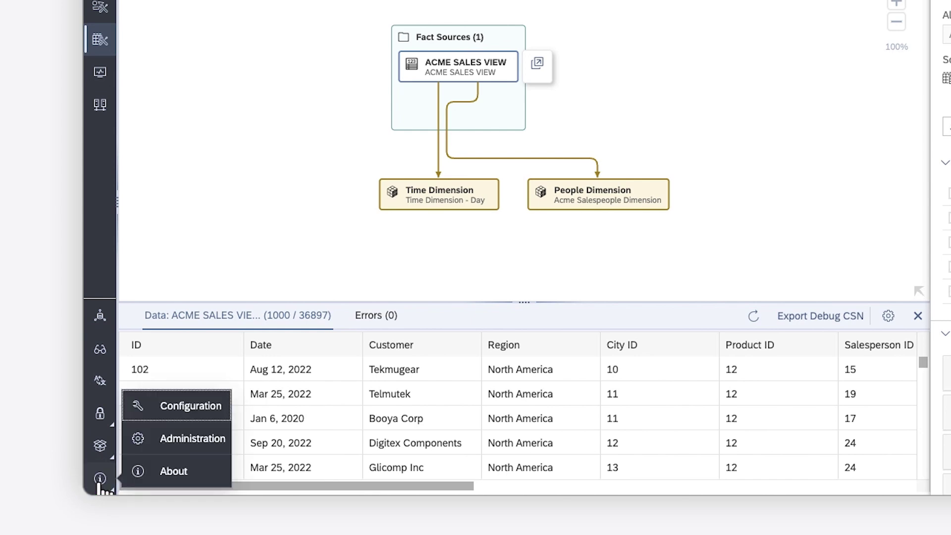
{"action": "left_click", "coordinate": [181, 416]}
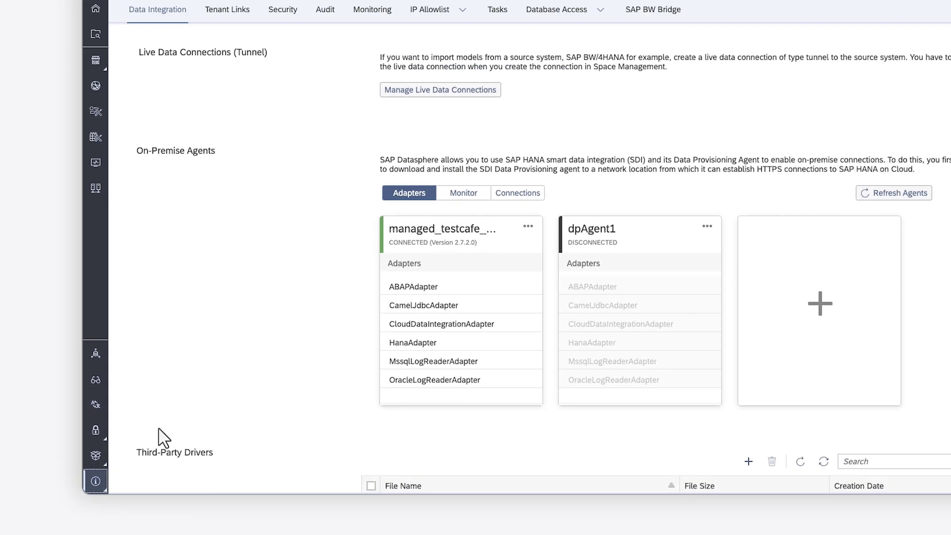
{"action": "left_click", "coordinate": [206, 83]}
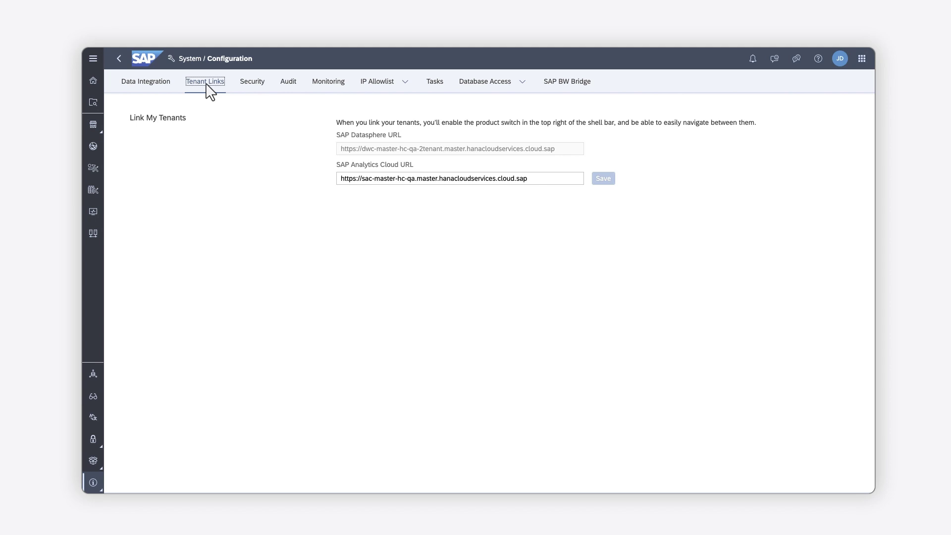
Switch over to SAP Analytics Cloud and bring up the product switch there.
{"action": "left_click", "coordinate": [862, 60]}
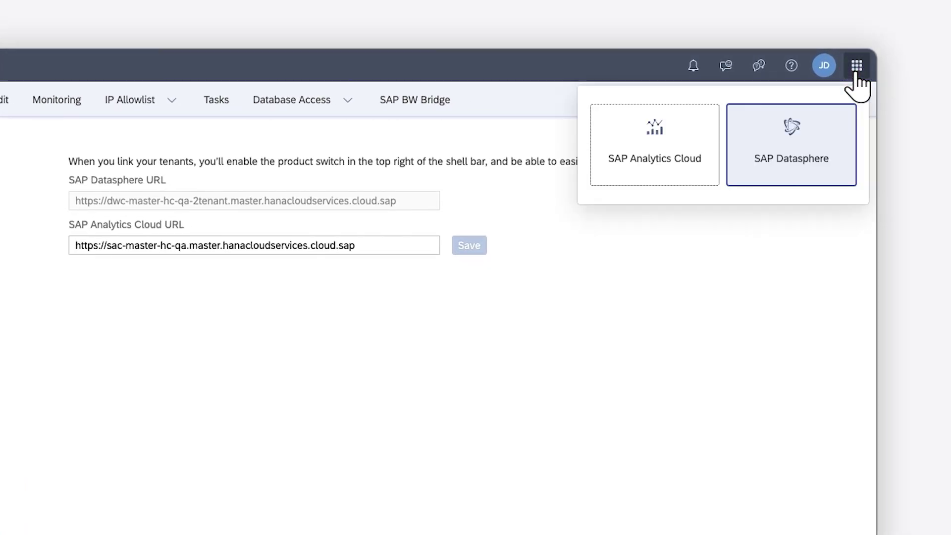
{"action": "left_click", "coordinate": [671, 164]}
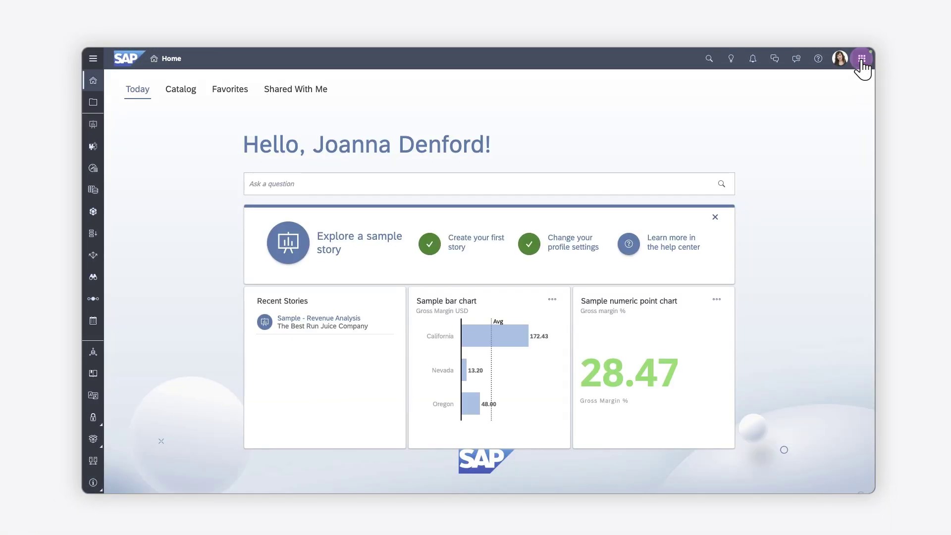
{"action": "left_click", "coordinate": [862, 58]}
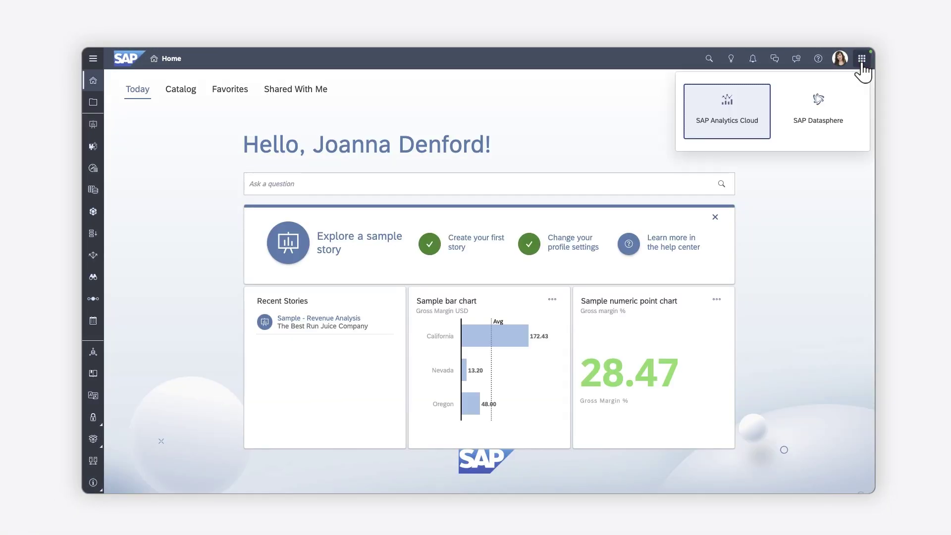
Return to Datasphere and review Administration's App Integration OAuth URLs and clients.
{"action": "left_click", "coordinate": [830, 121]}
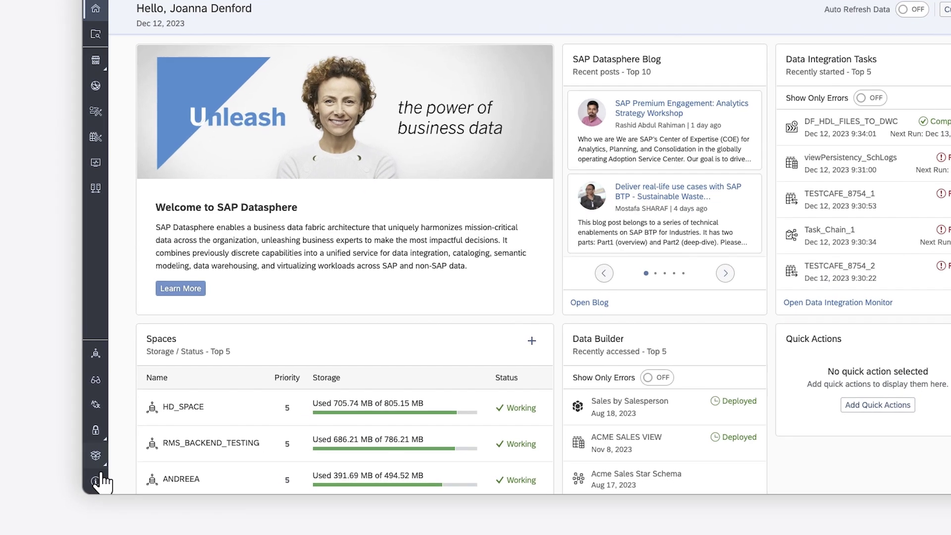
{"action": "left_click", "coordinate": [98, 479]}
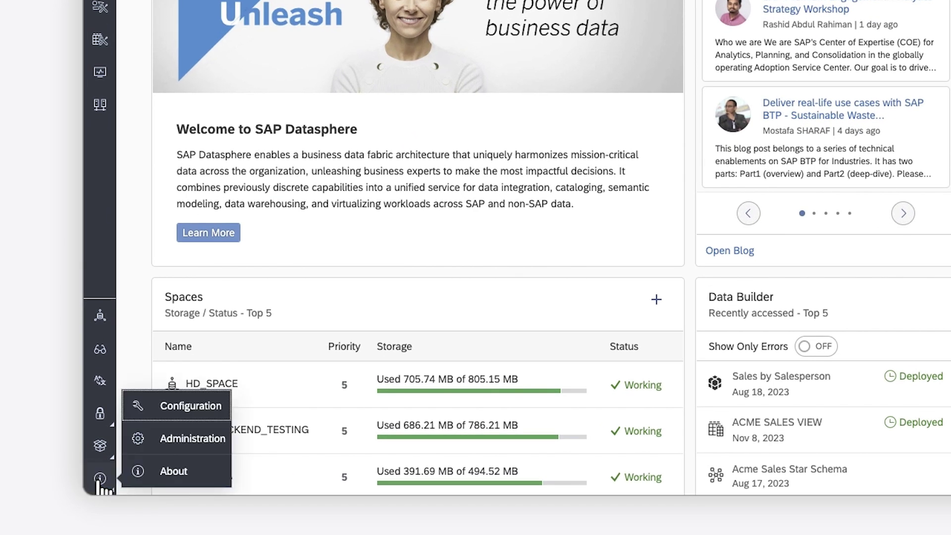
{"action": "left_click", "coordinate": [147, 451]}
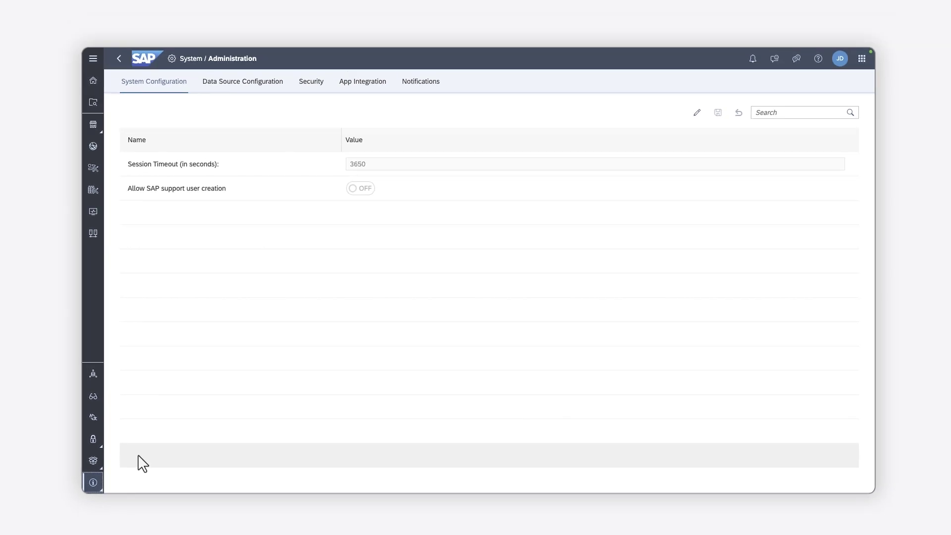
{"action": "left_click", "coordinate": [361, 83]}
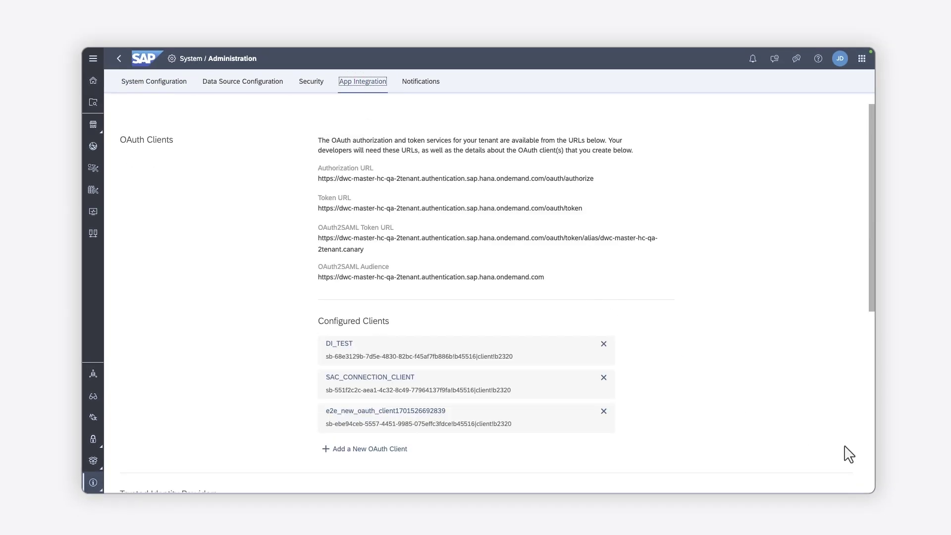
{"action": "left_click", "coordinate": [871, 456]}
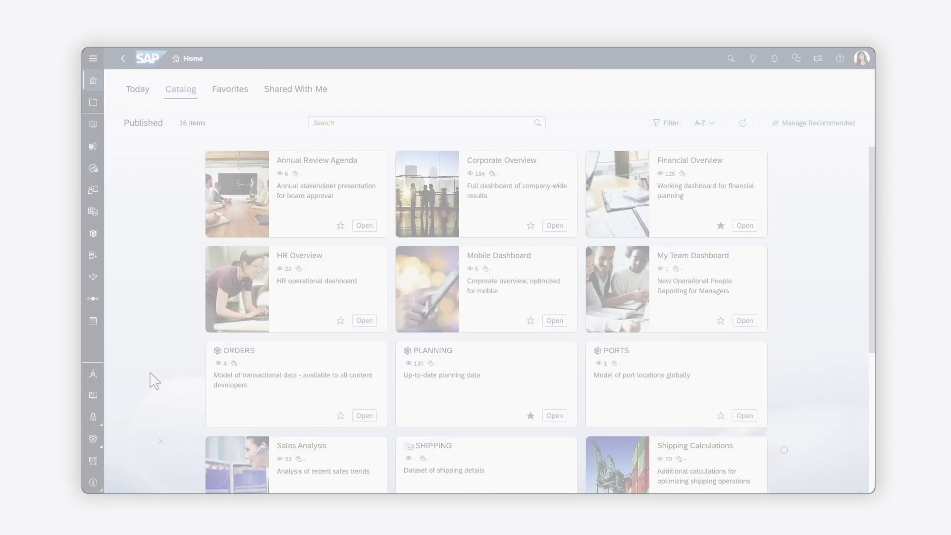
Create SAP Datasphere live connection 'Datasphere' to ds-tenant.master.hanacloudservices.cloud on HTTPS port 443.
{"action": "left_click", "coordinate": [93, 461]}
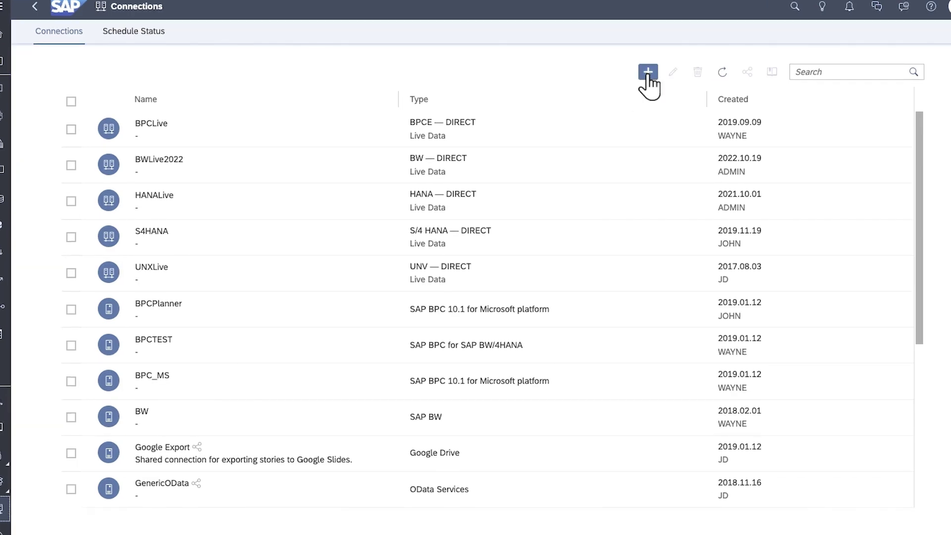
{"action": "left_click", "coordinate": [648, 74]}
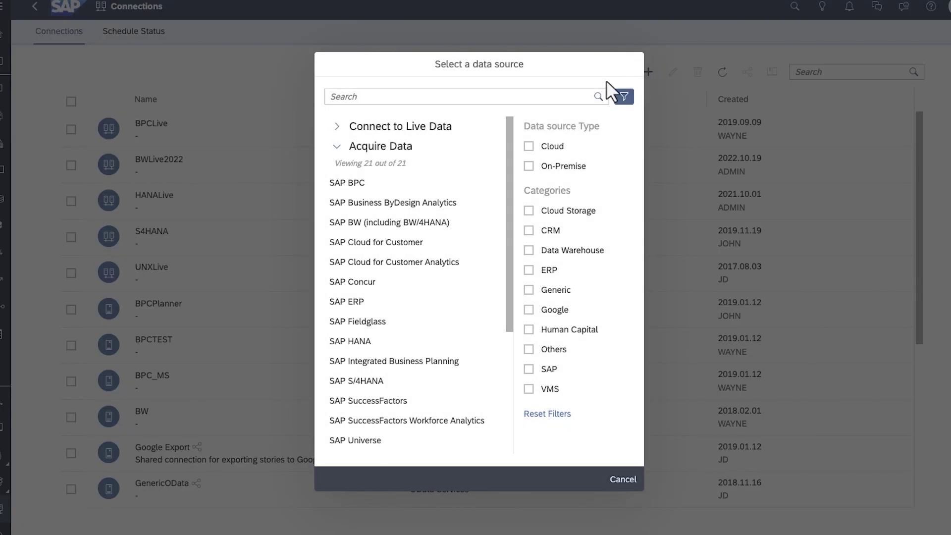
{"action": "left_click", "coordinate": [336, 126]}
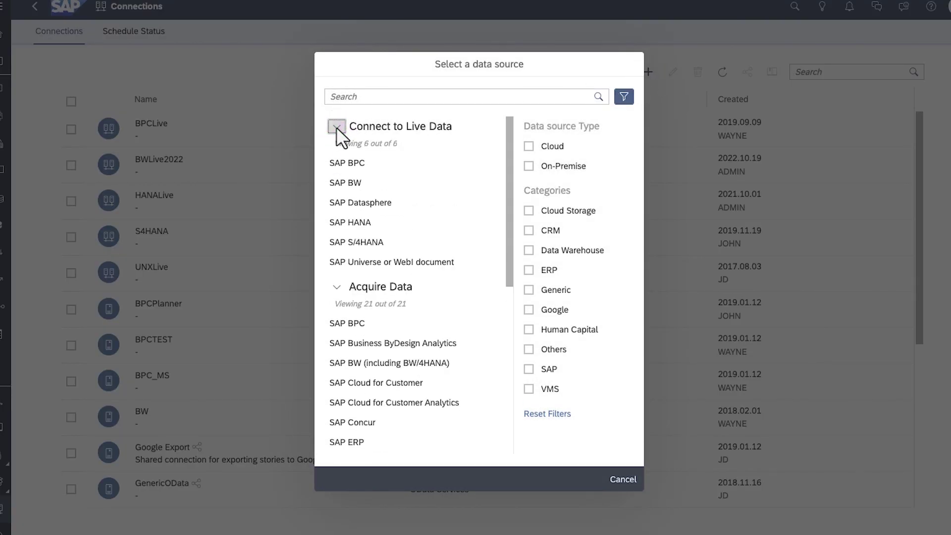
{"action": "left_click", "coordinate": [357, 203]}
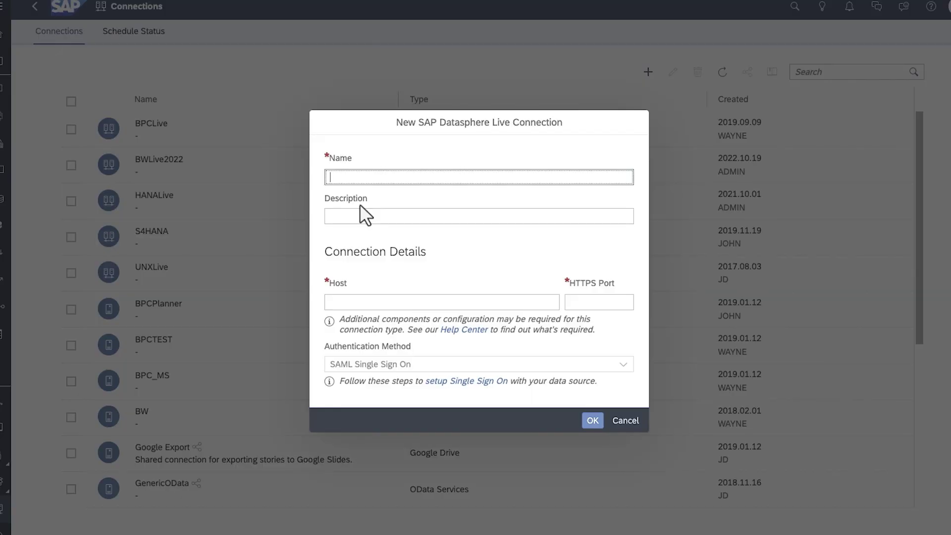
{"action": "left_click", "coordinate": [334, 177]}
{"action": "type", "text": "Datasphere"}
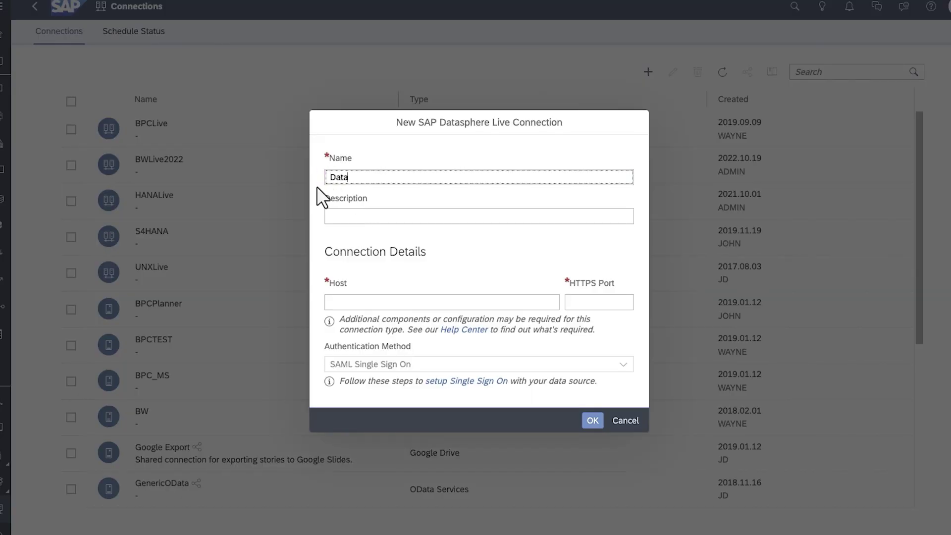
{"action": "left_click", "coordinate": [329, 301]}
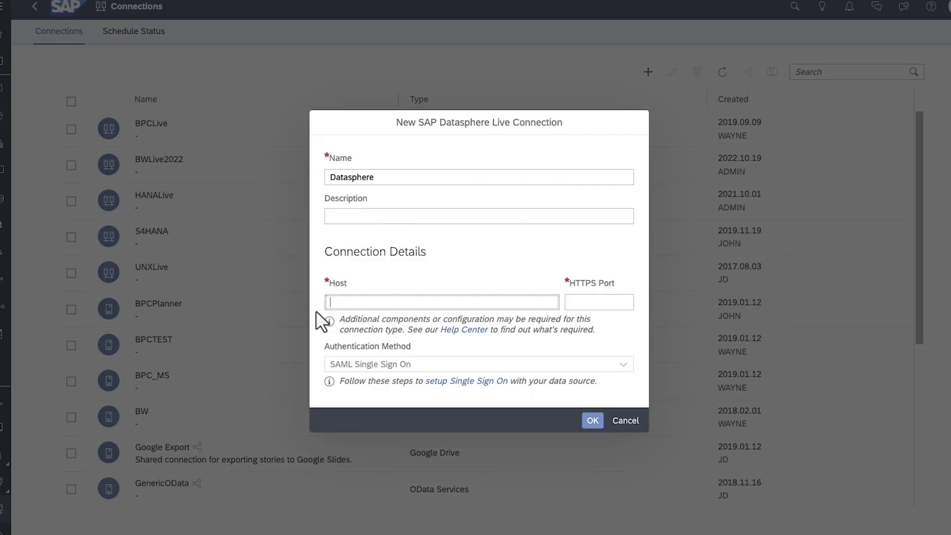
{"action": "type", "text": "ds-tenant.master.hanacloudservices"}
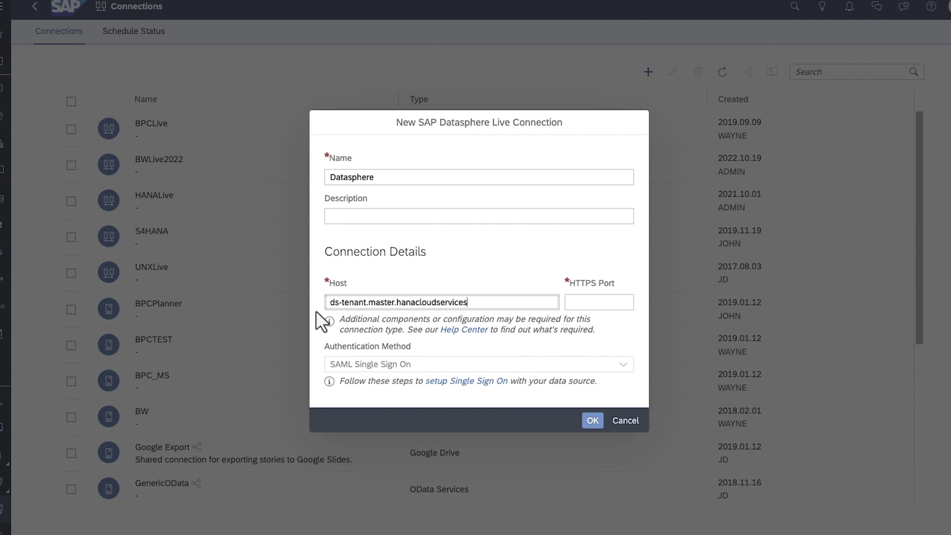
{"action": "type", "text": ".cloud"}
{"action": "key", "text": "Tab"}
{"action": "type", "text": "443"}
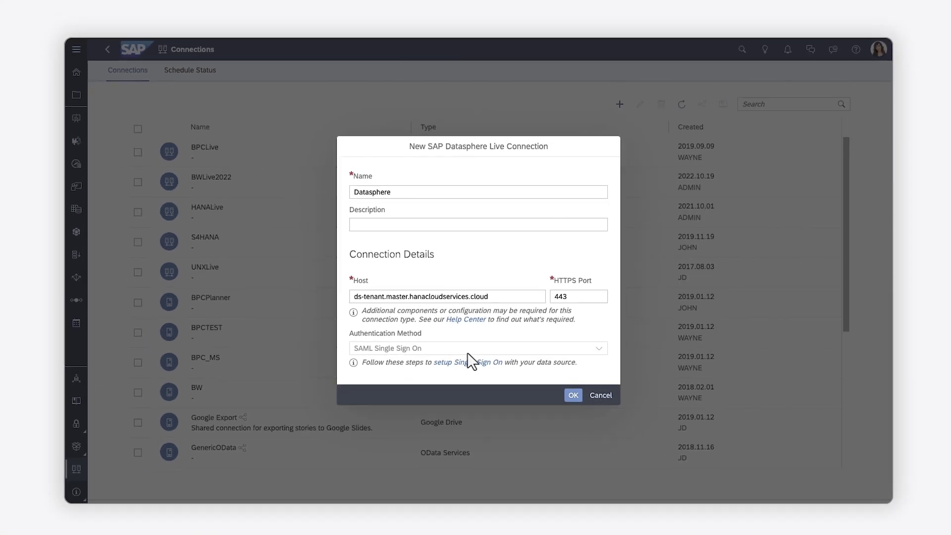
{"action": "left_click", "coordinate": [573, 395]}
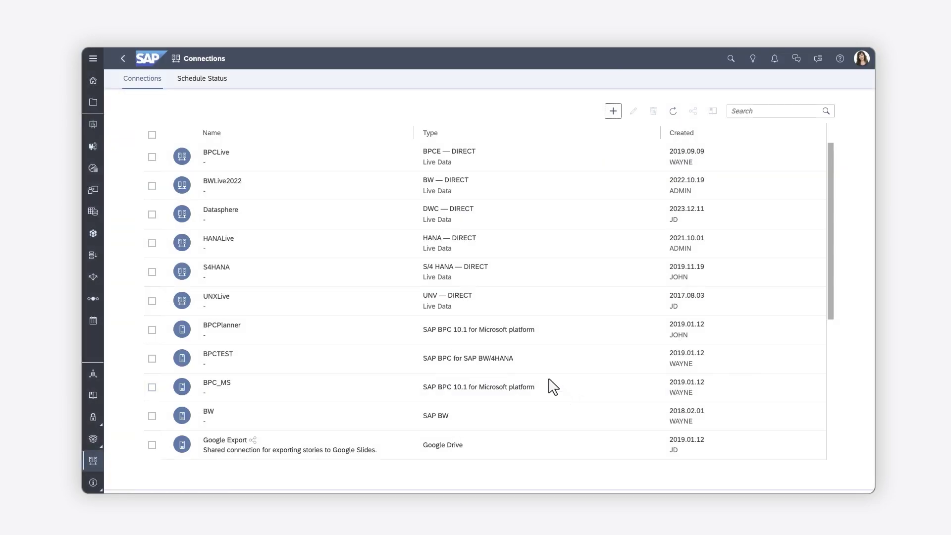
Create an Optimized Design canvas story using the Datasphere Sales_by_Salesperson model.
{"action": "left_click", "coordinate": [94, 125]}
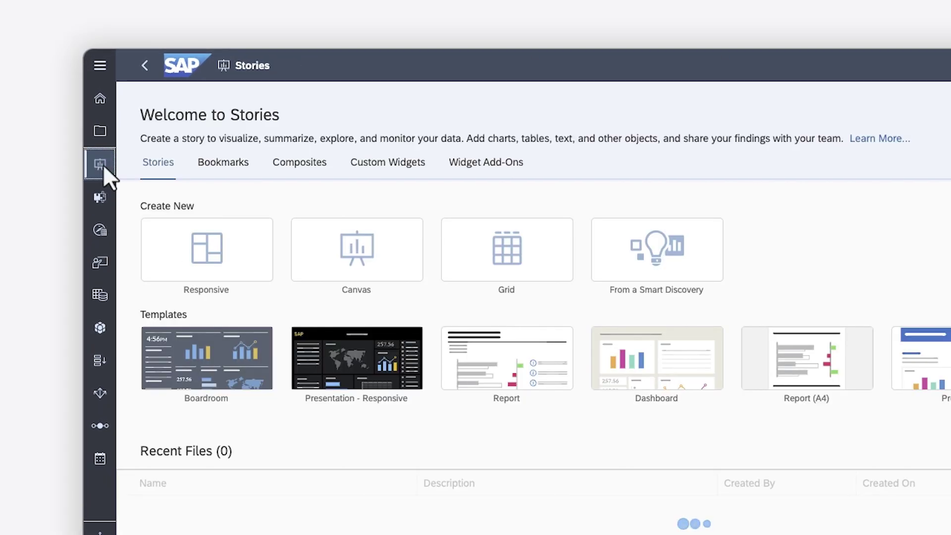
{"action": "left_click", "coordinate": [359, 250]}
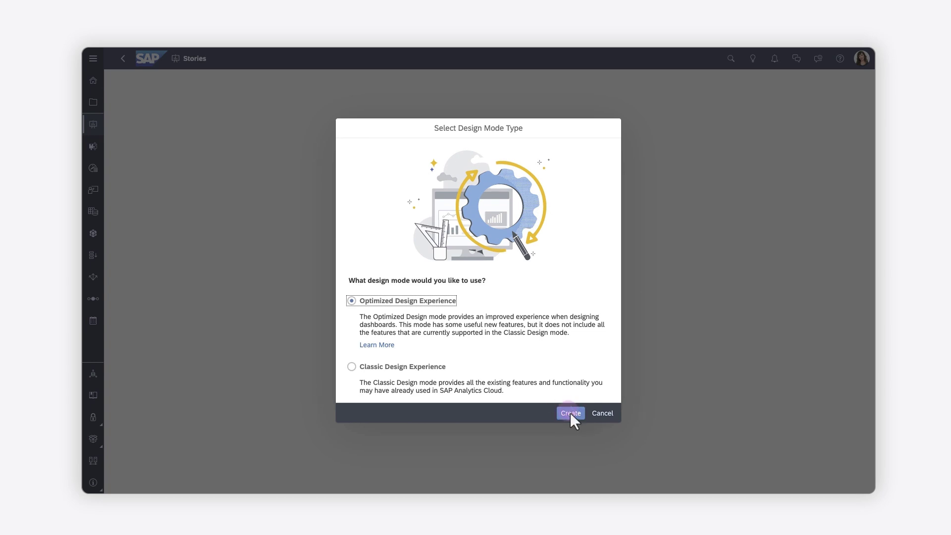
{"action": "left_click", "coordinate": [570, 416]}
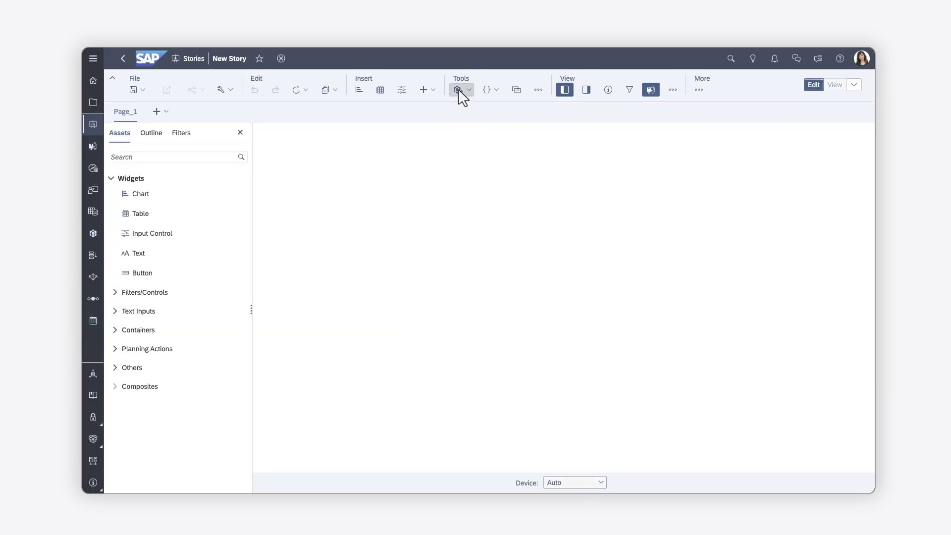
{"action": "left_click", "coordinate": [459, 90]}
{"action": "left_click", "coordinate": [478, 297]}
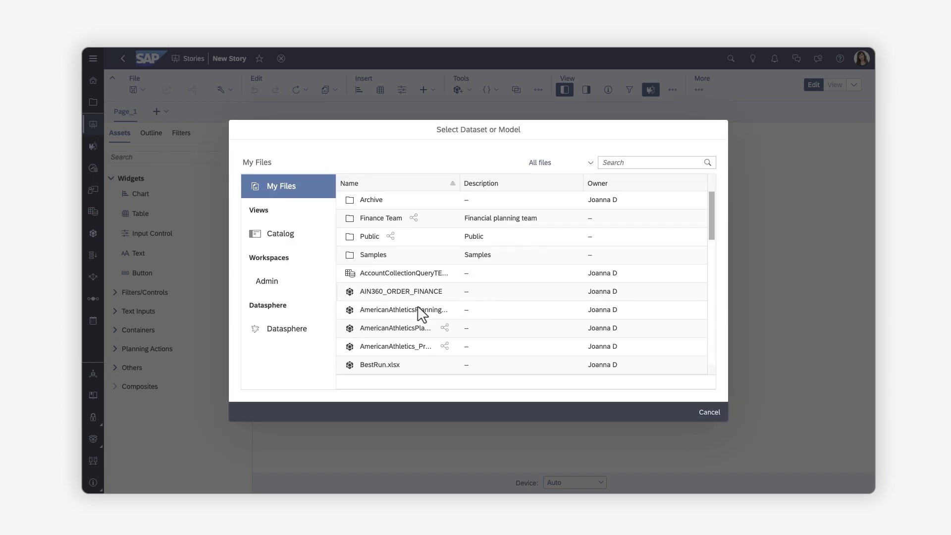
{"action": "left_click", "coordinate": [286, 329]}
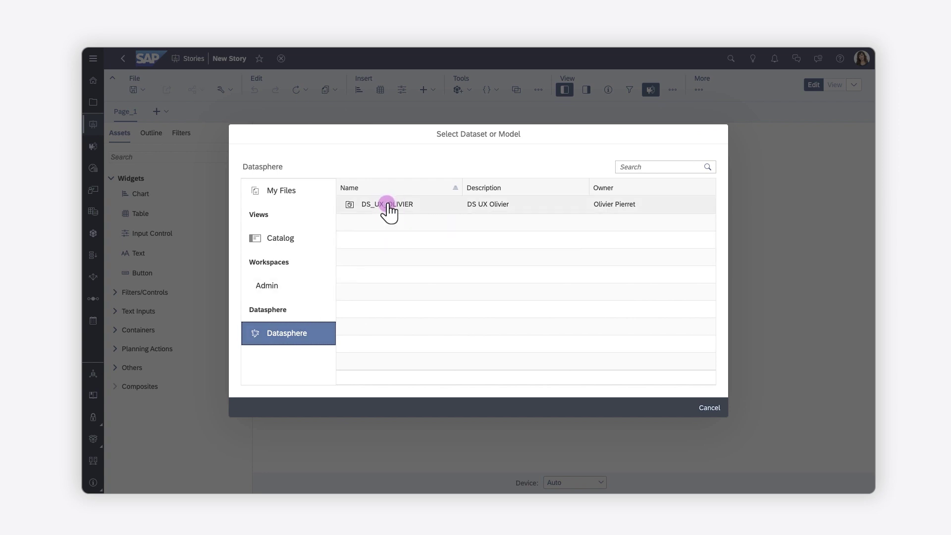
{"action": "left_click", "coordinate": [387, 204]}
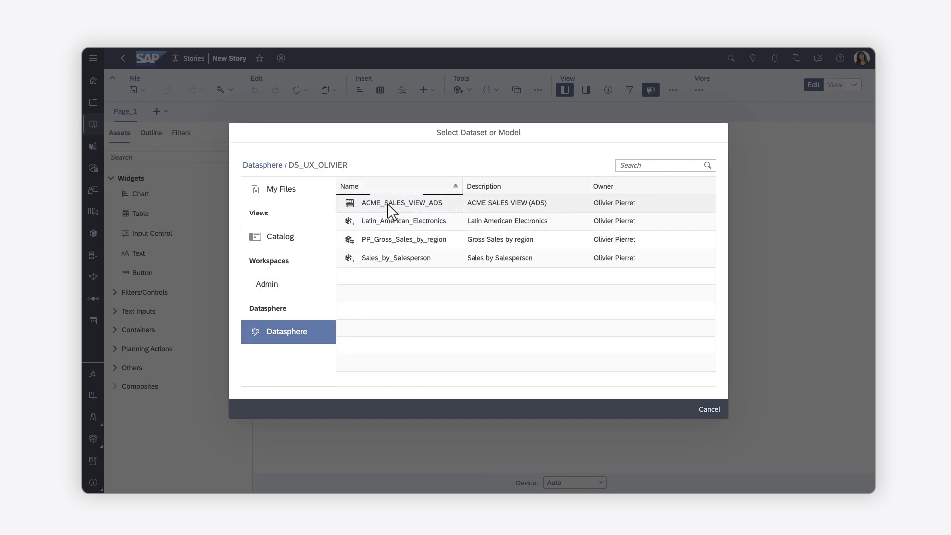
{"action": "left_click", "coordinate": [392, 258]}
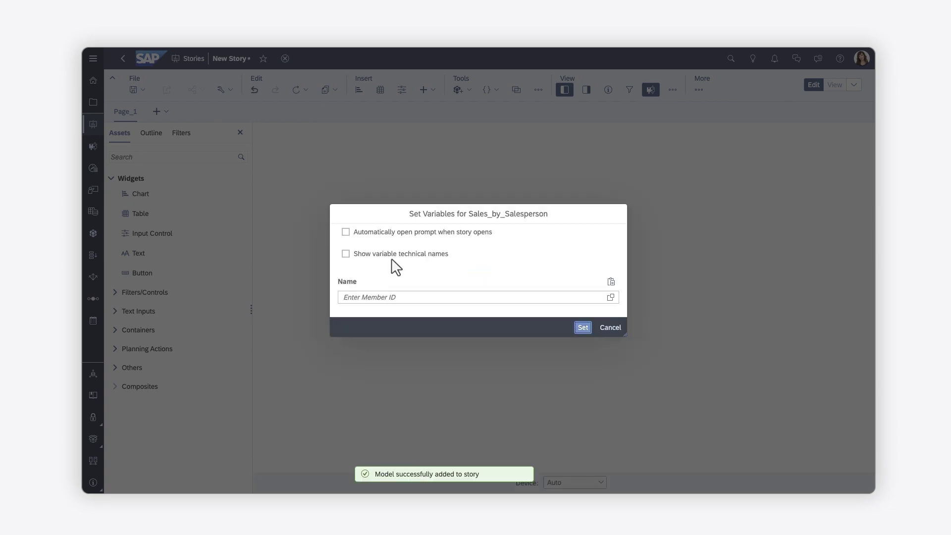
Set the Name variable to all salesperson members and apply it.
{"action": "left_click", "coordinate": [610, 298]}
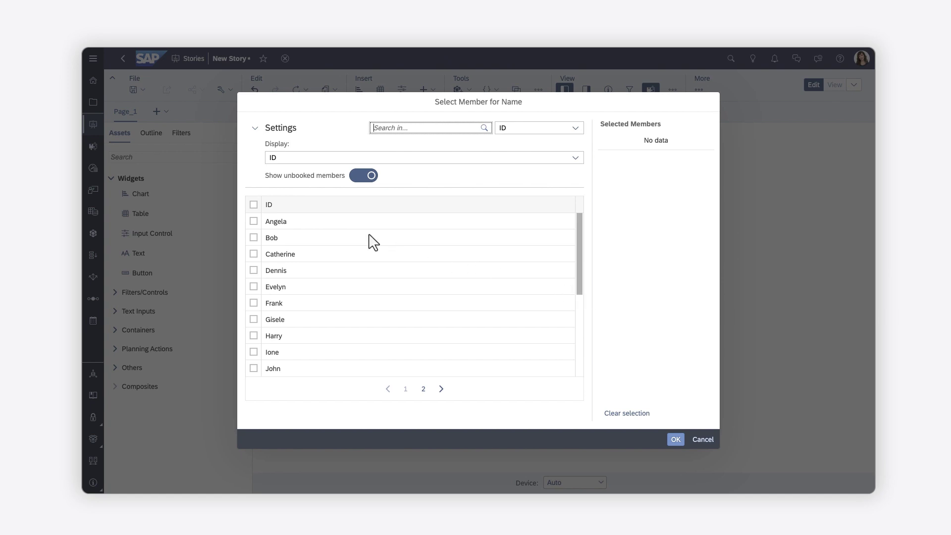
{"action": "left_click", "coordinate": [253, 204]}
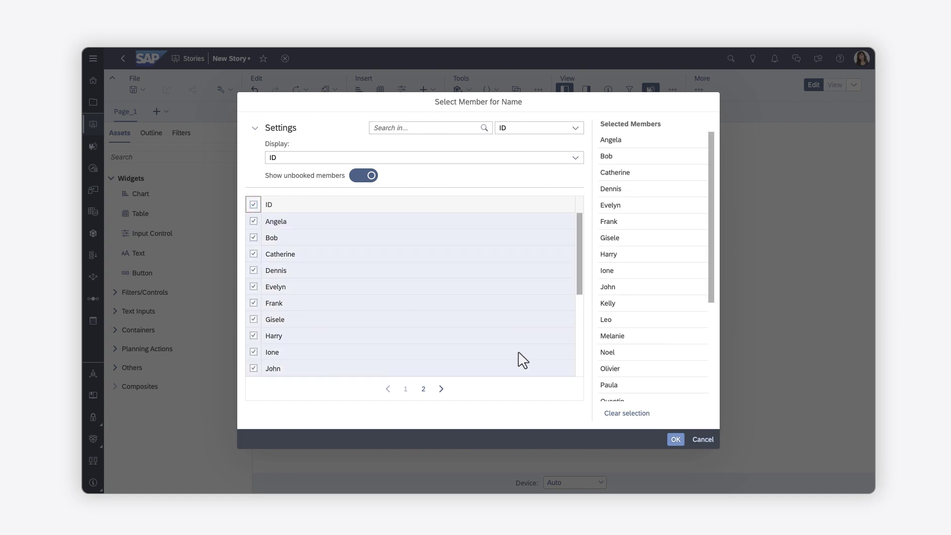
{"action": "left_click", "coordinate": [675, 439]}
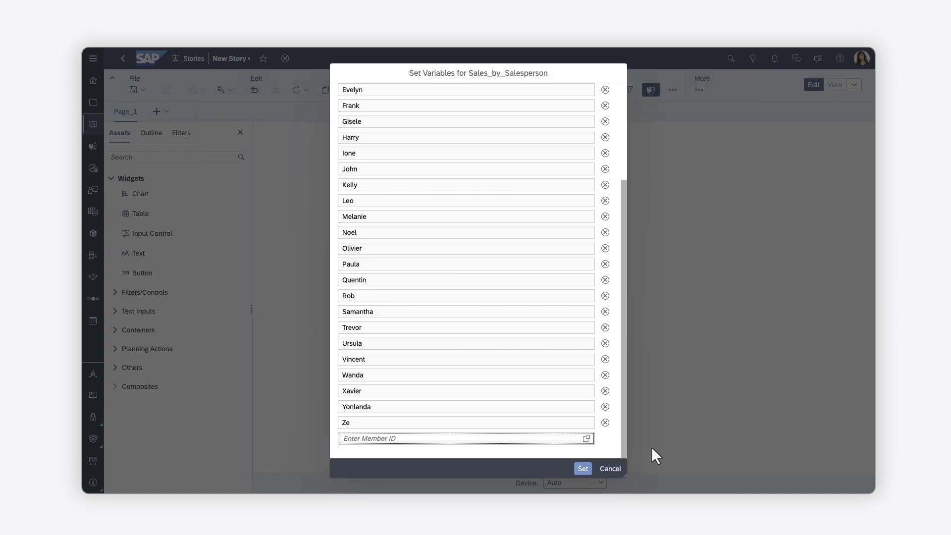
{"action": "left_click", "coordinate": [587, 468]}
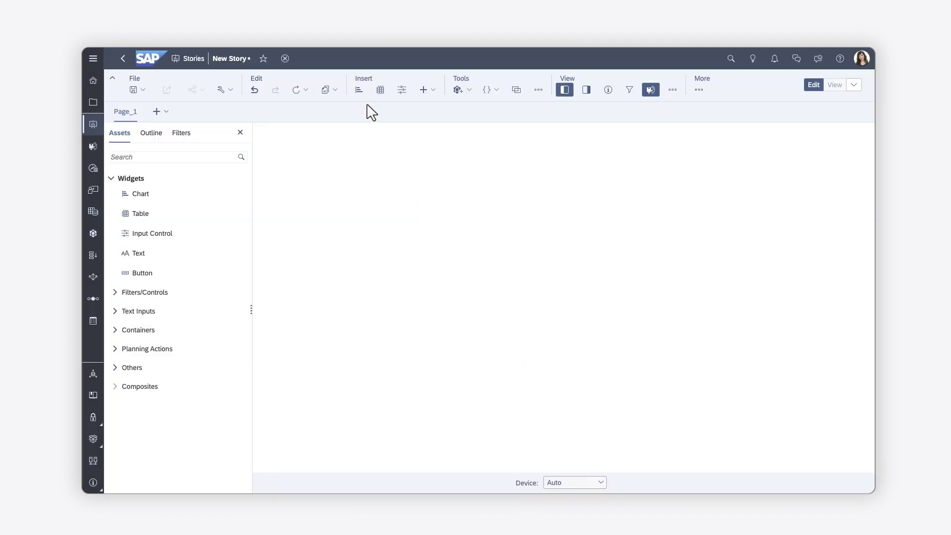
Insert a bar chart of Gross Sales in EUR broken down by People Dimension Name.
{"action": "left_click", "coordinate": [359, 90]}
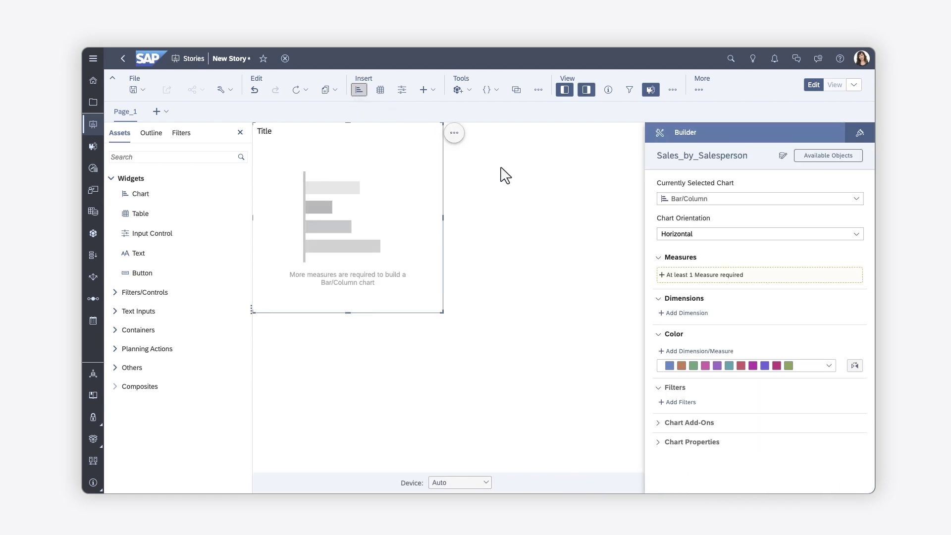
{"action": "left_click", "coordinate": [699, 275]}
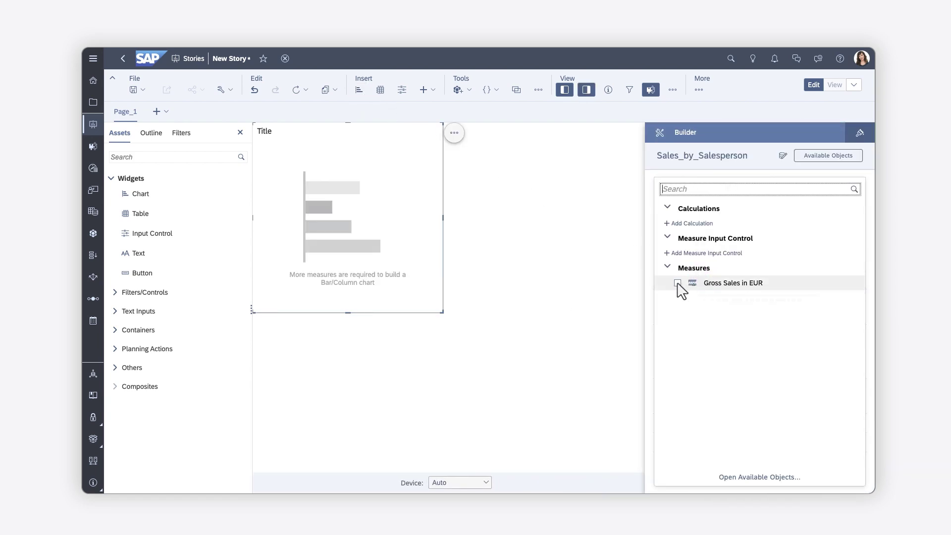
{"action": "left_click", "coordinate": [677, 282]}
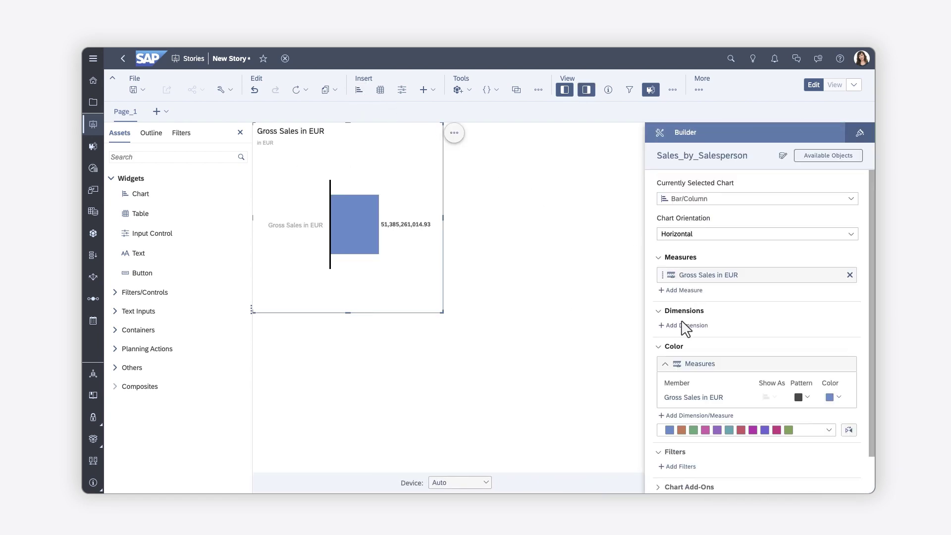
{"action": "left_click", "coordinate": [682, 327]}
{"action": "left_click", "coordinate": [667, 283]}
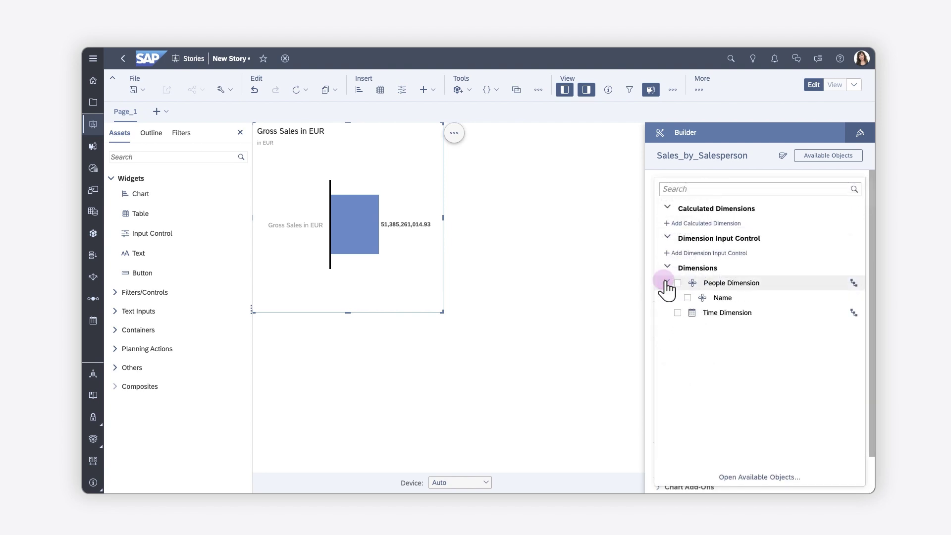
{"action": "left_click", "coordinate": [687, 298]}
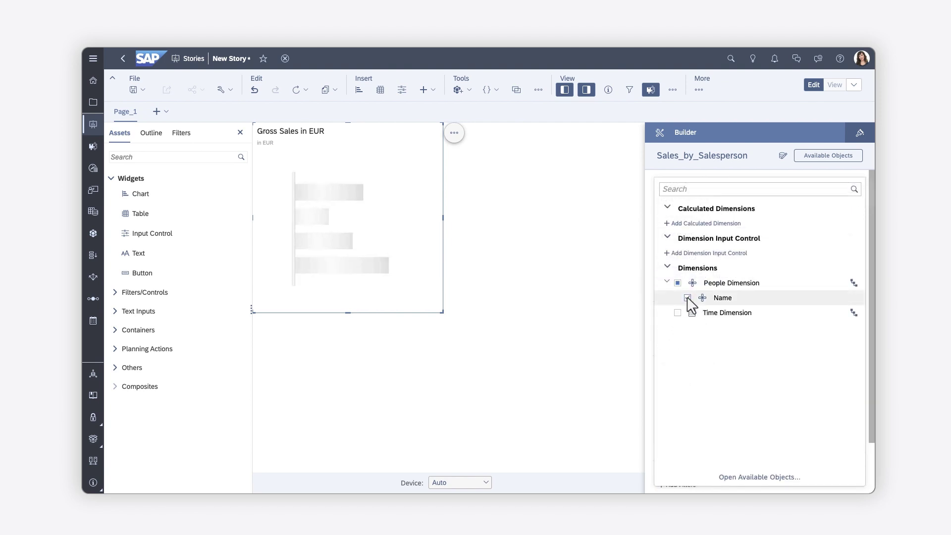